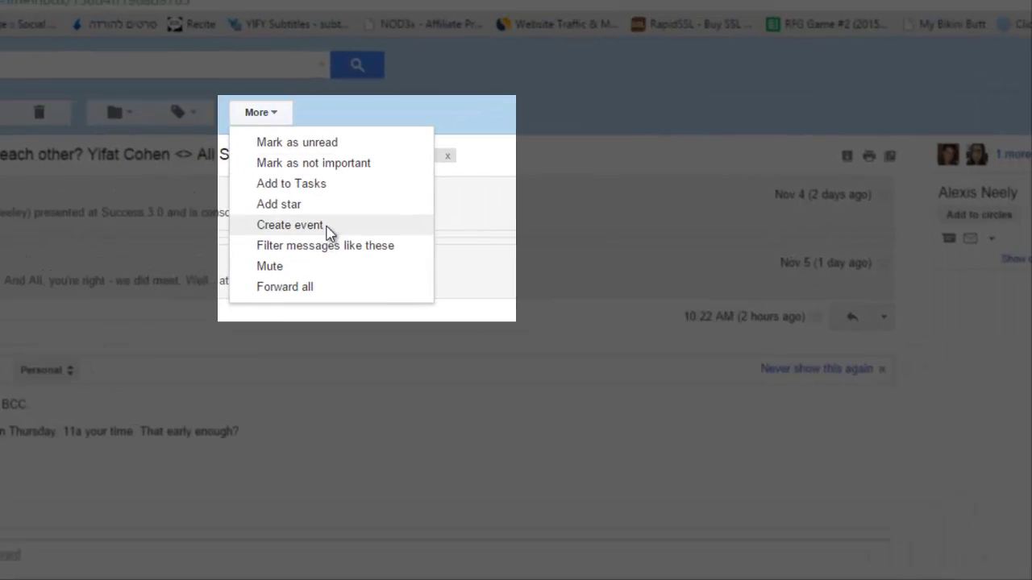
Create an event from the email on 19 November 2015, 11:00–11:30.
left_click(326, 228)
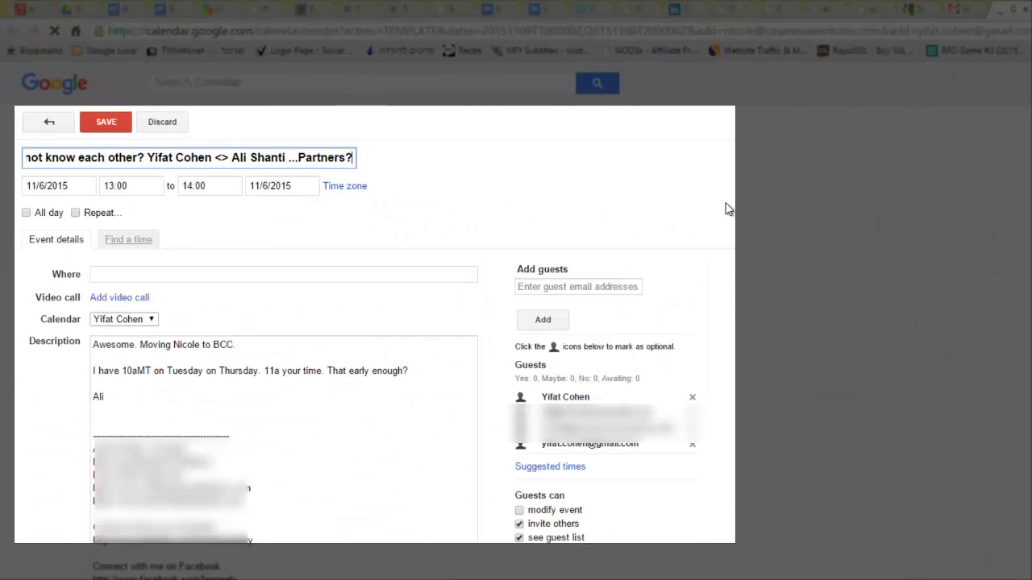
left_click(67, 185)
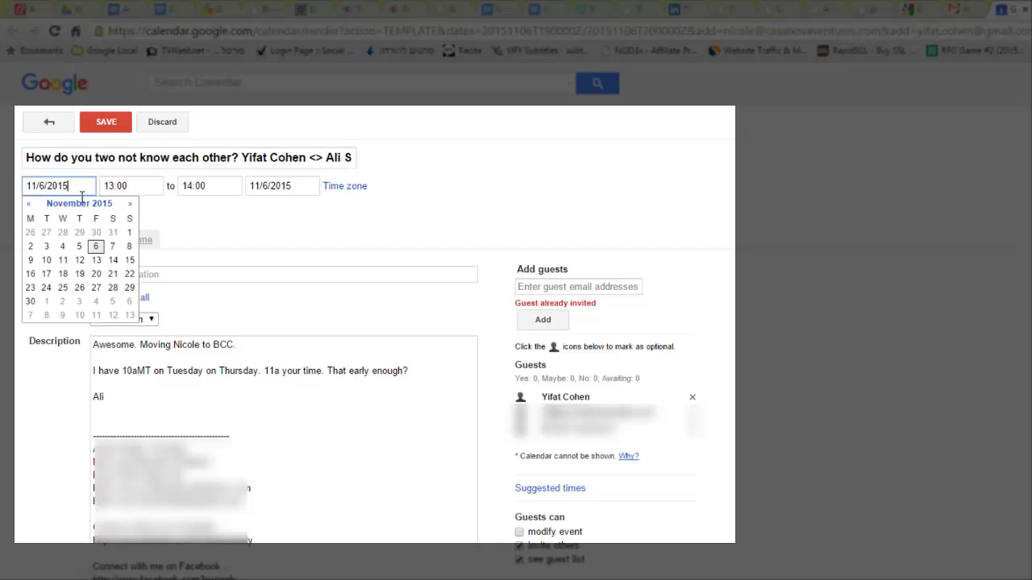
left_click(93, 276)
left_click(138, 186)
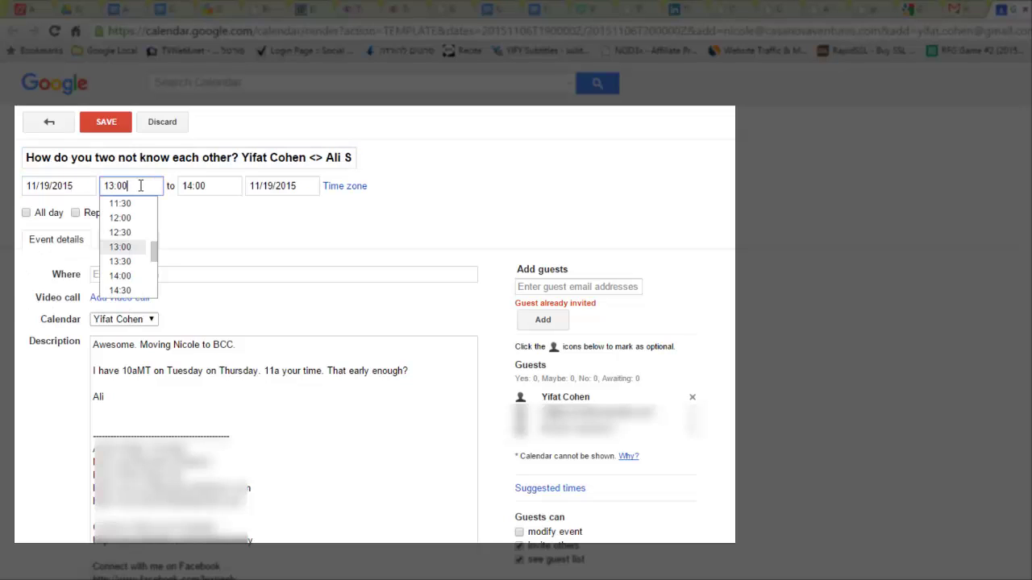
scroll(141, 225, "up", 1)
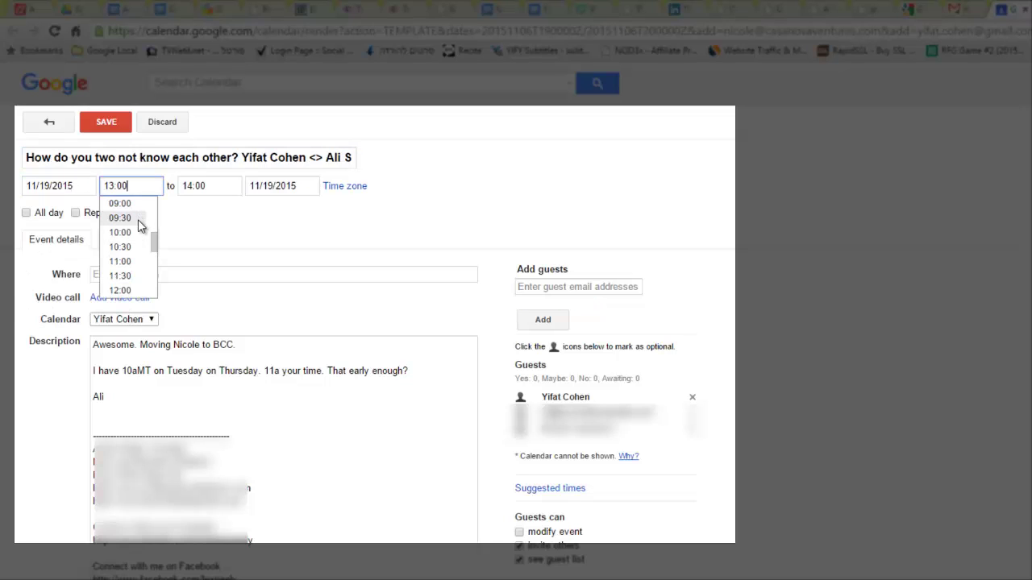
left_click(131, 261)
left_click(214, 187)
left_click(225, 219)
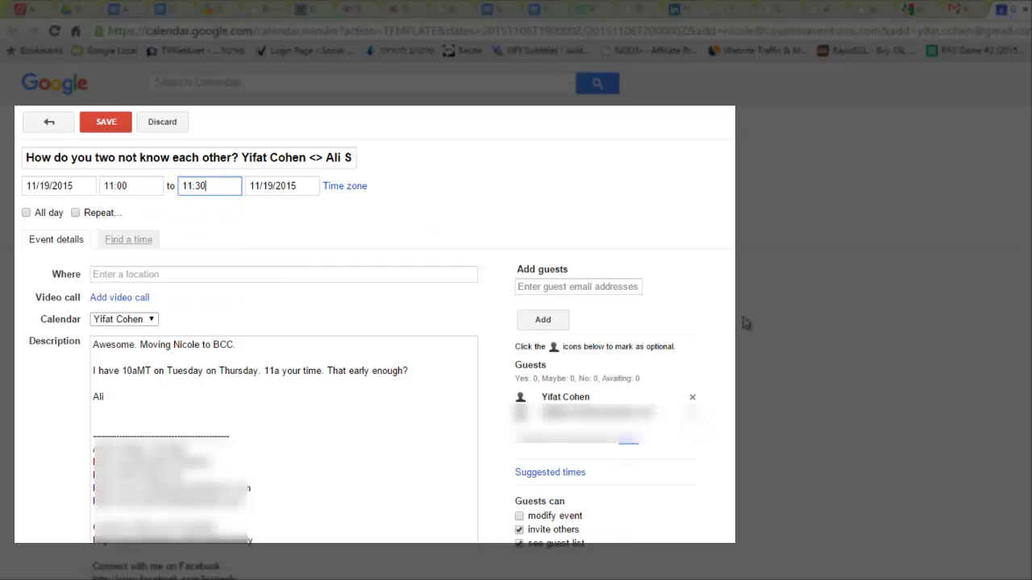
Replace the event title with 'Yifat / Ali connecting'.
left_click(293, 157)
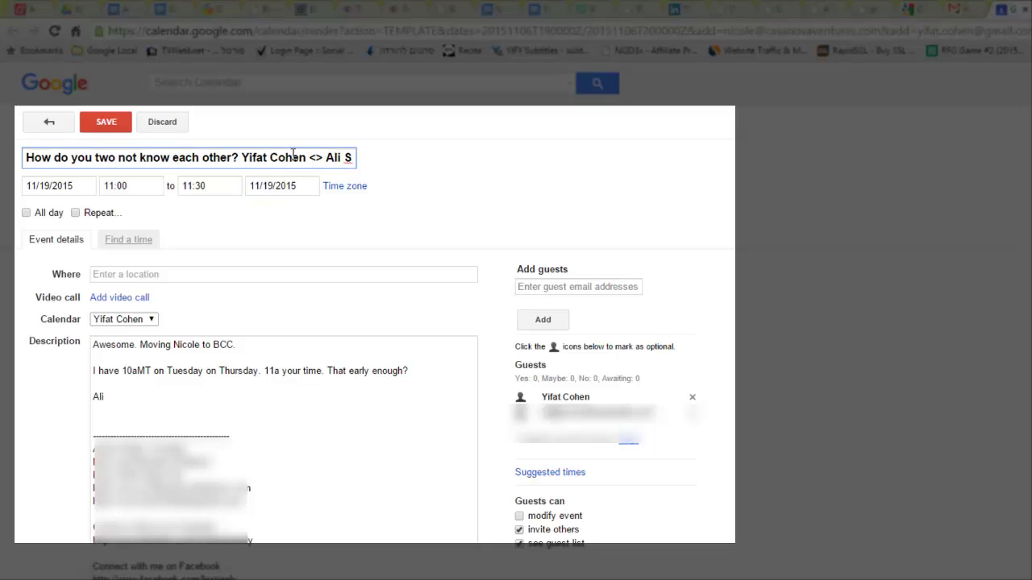
triple_click(293, 157)
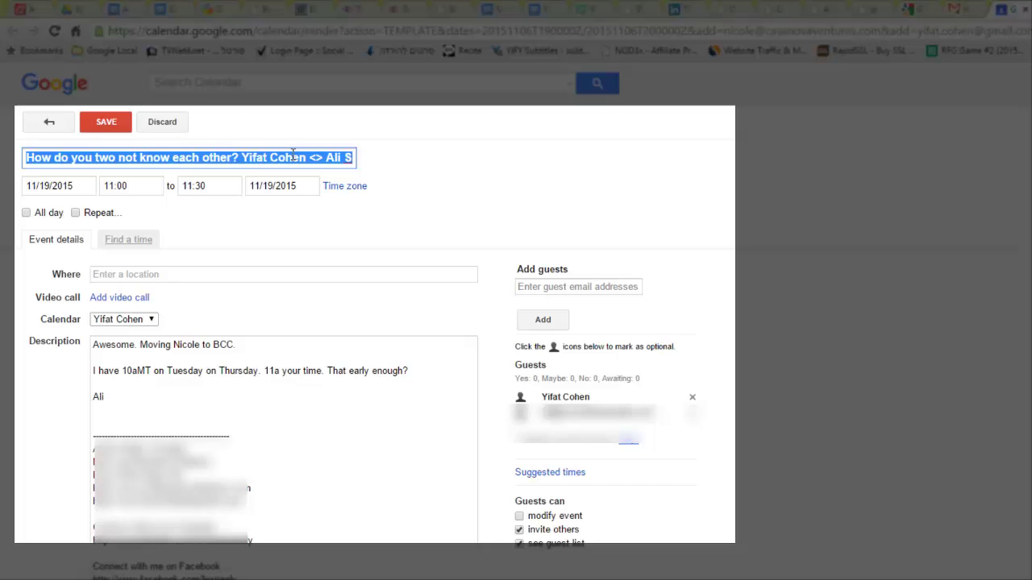
type("Yifat")
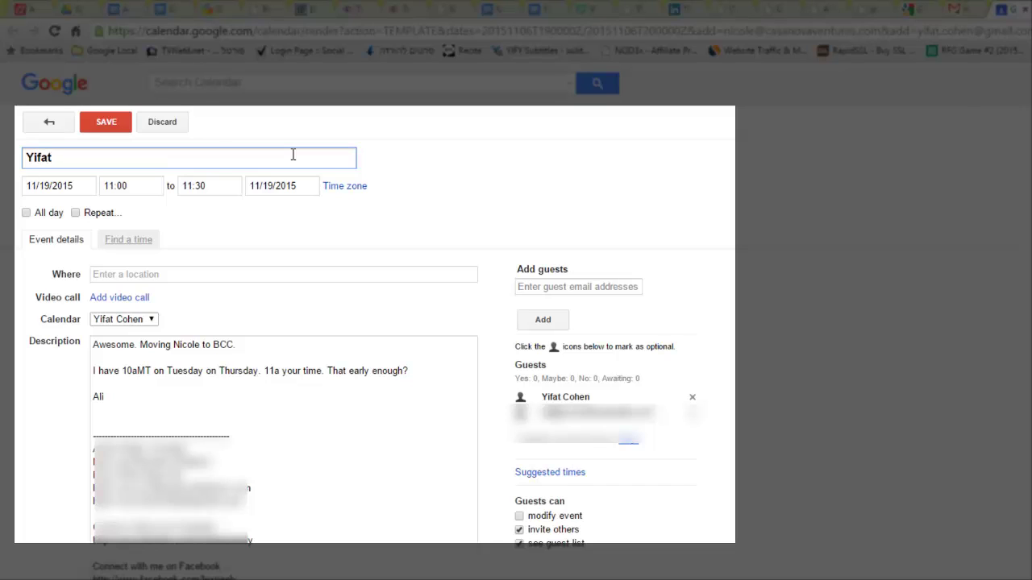
type(" / Ali c")
type("onnecting")
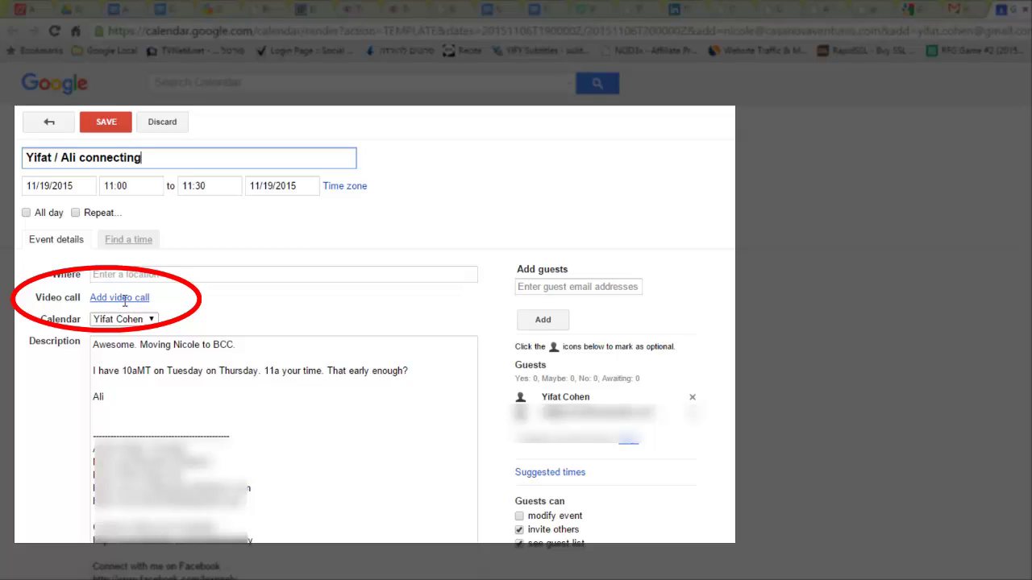
Add a video call to 'Yifat / Ali connecting' and save the event.
left_click(123, 299)
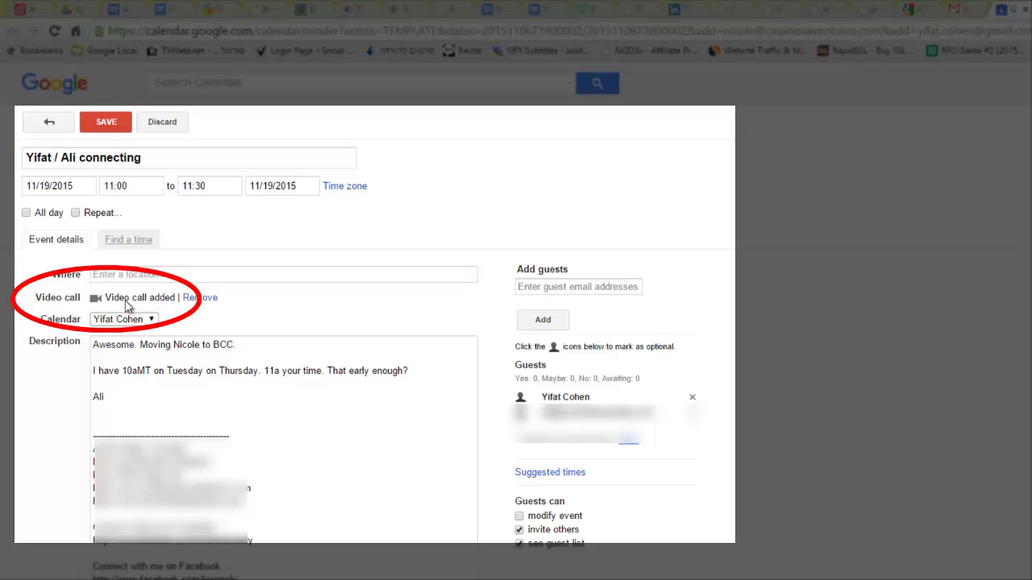
left_click(107, 130)
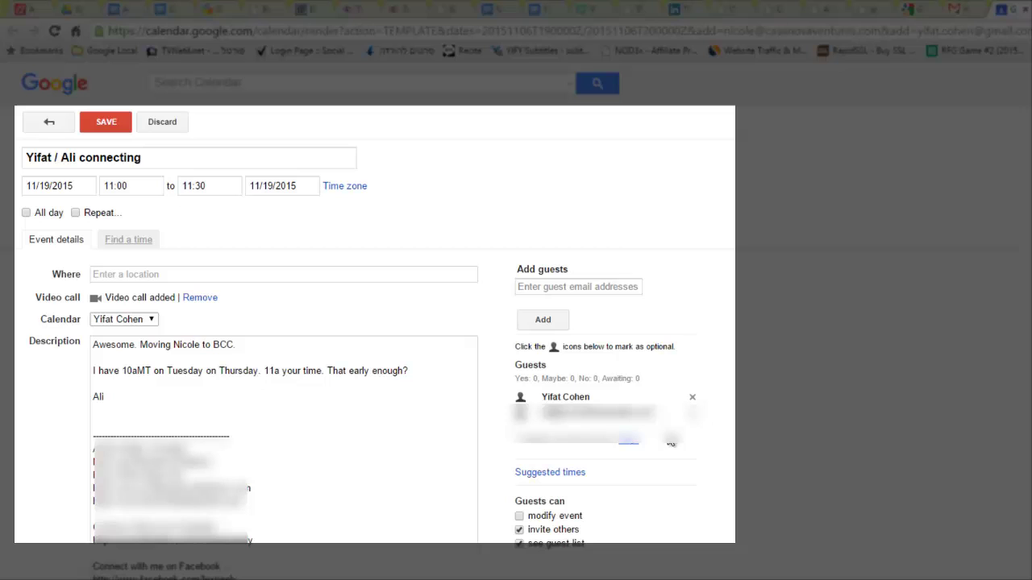
left_click(113, 125)
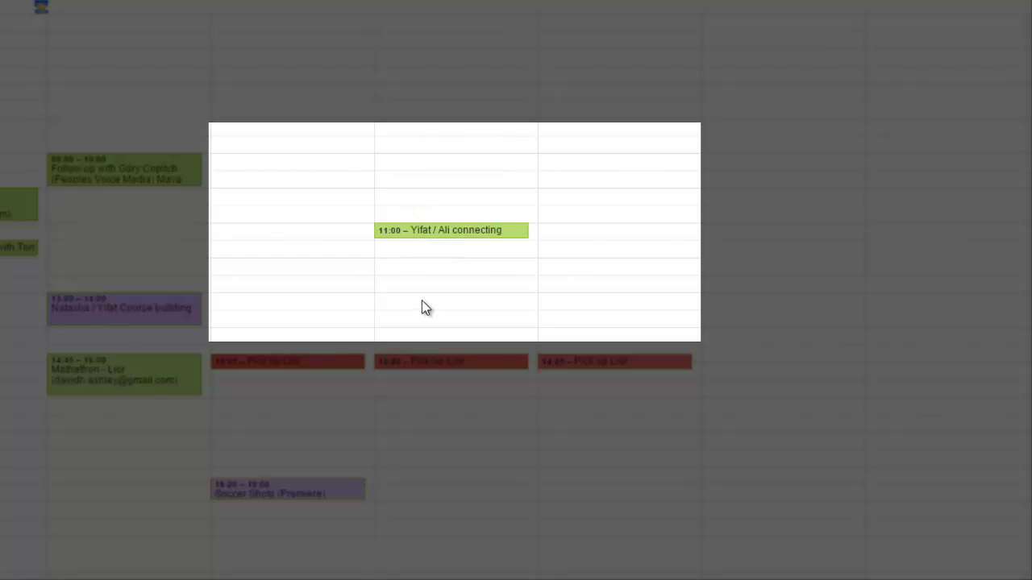
Open the 11:00 'Yifat / Ali connecting' event in the week grid to see its video call link.
left_click(432, 232)
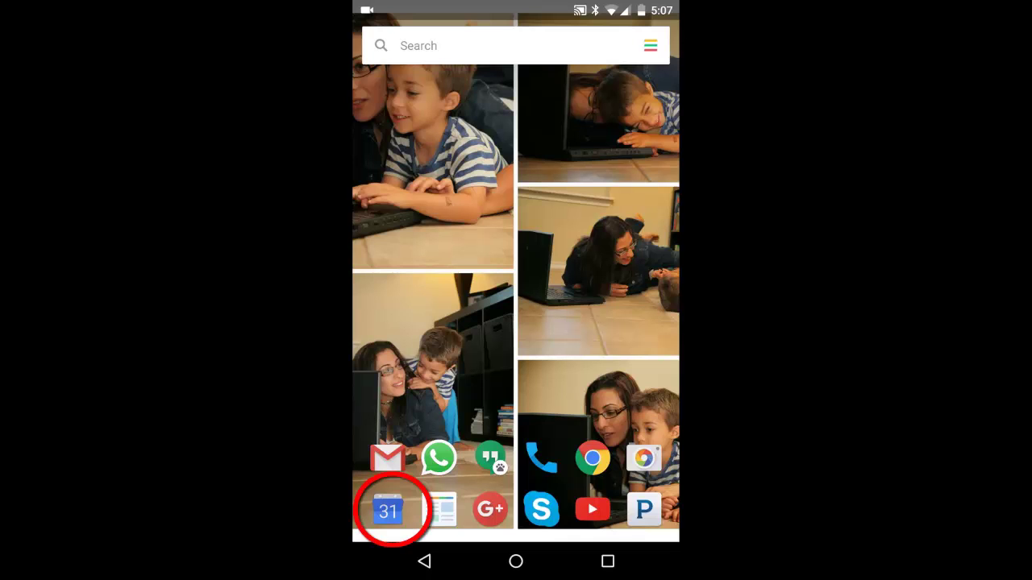
On the phone, open Calendar and the 'Yifat / Ali connecting' event on Thursday, November 12.
left_click(388, 510)
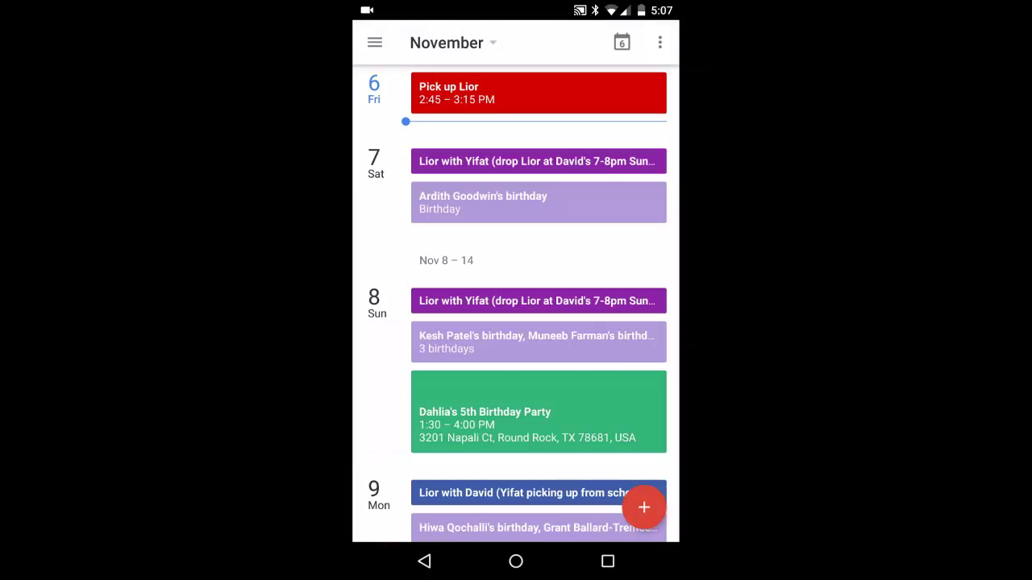
scroll(515, 307, "down", 3)
scroll(516, 307, "down", 2)
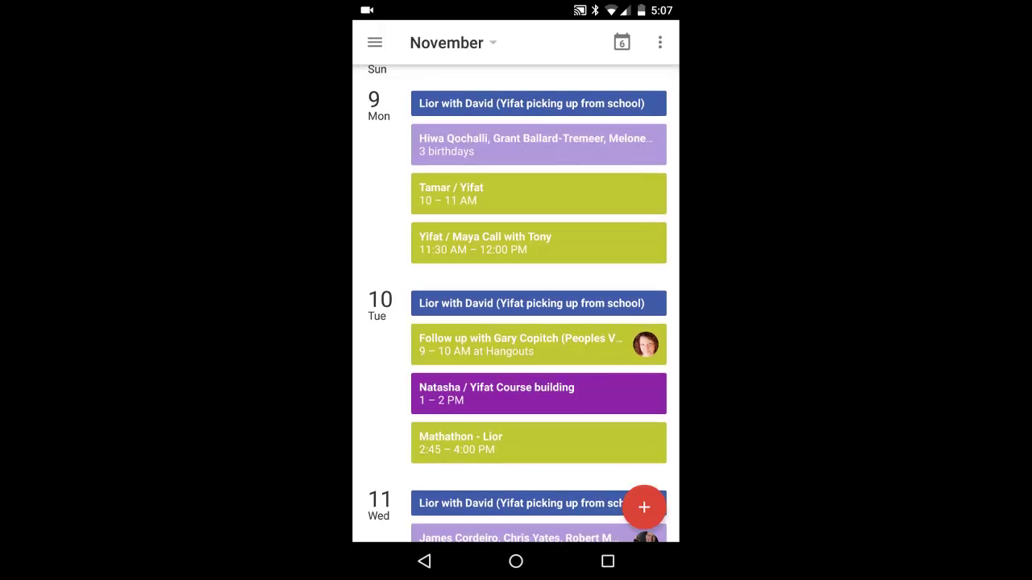
scroll(516, 306, "down", 2)
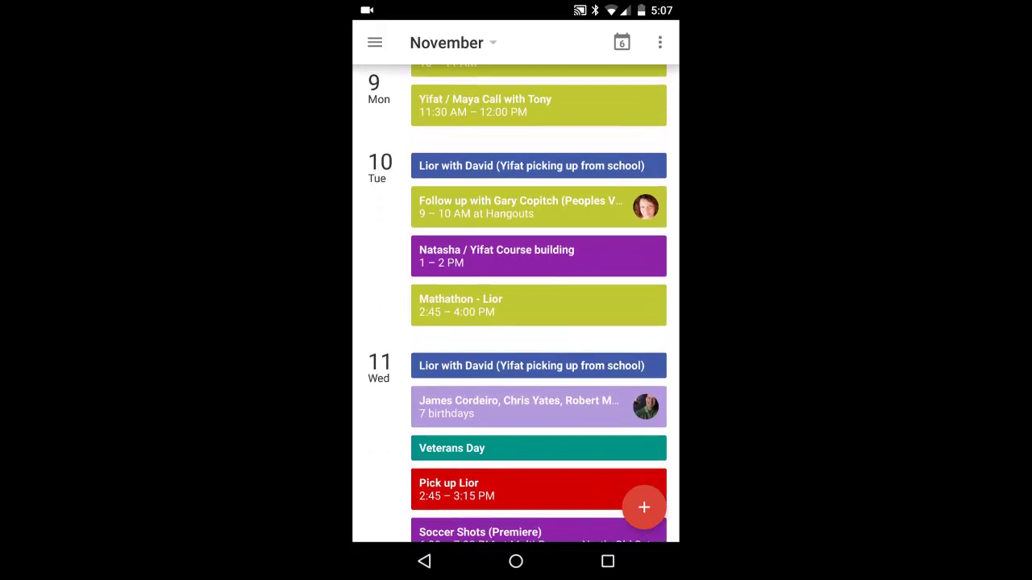
scroll(516, 306, "down", 2)
scroll(516, 306, "down", 2)
scroll(516, 306, "down", 1)
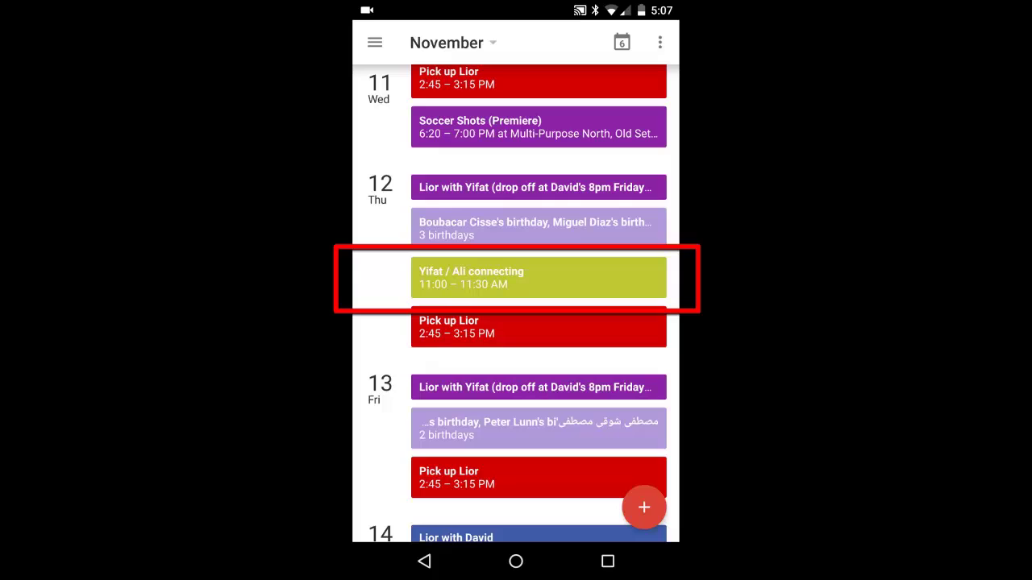
left_click(516, 276)
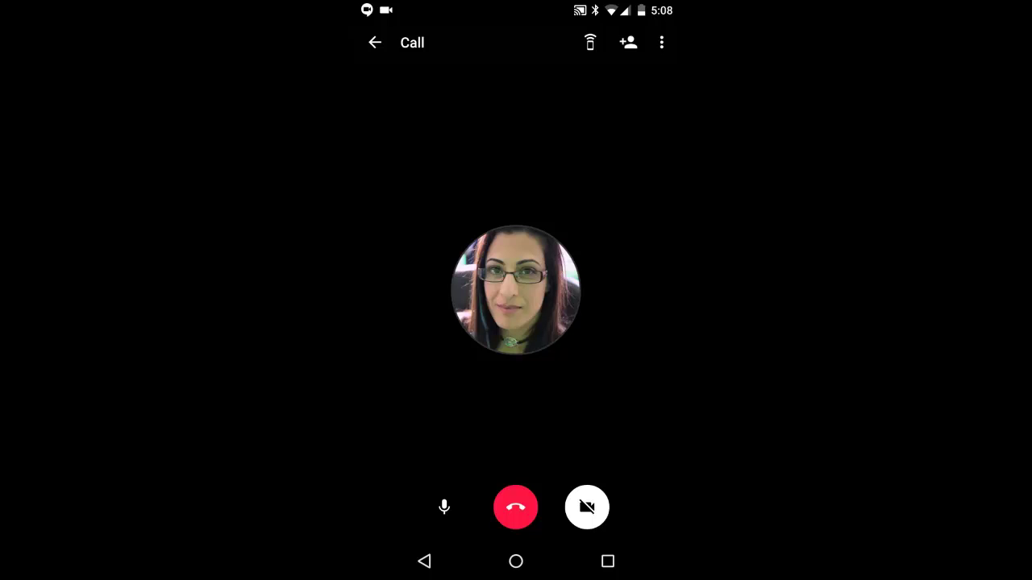
Mute then unmute the microphone, and switch the camera on in the call.
left_click(444, 507)
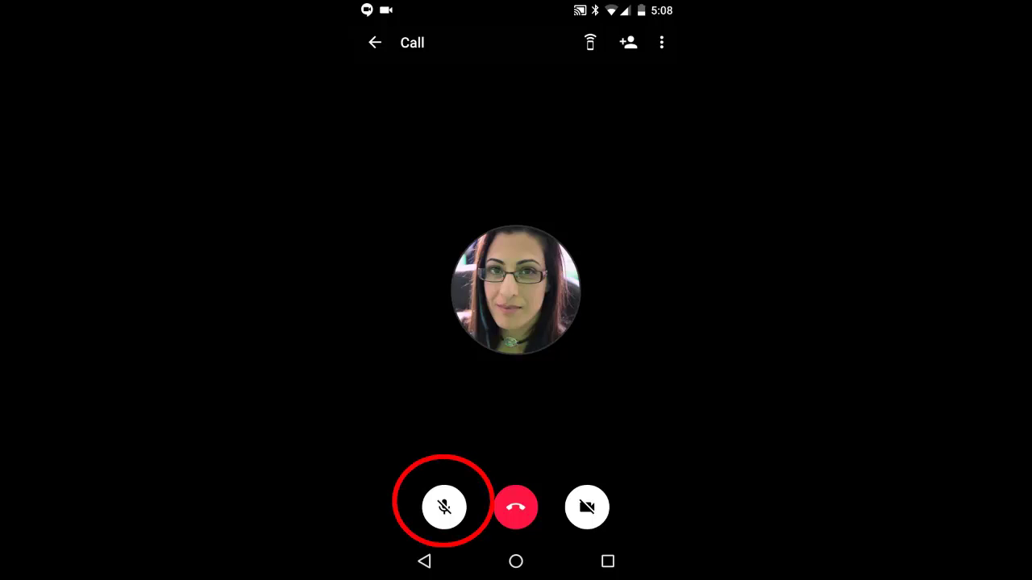
left_click(444, 507)
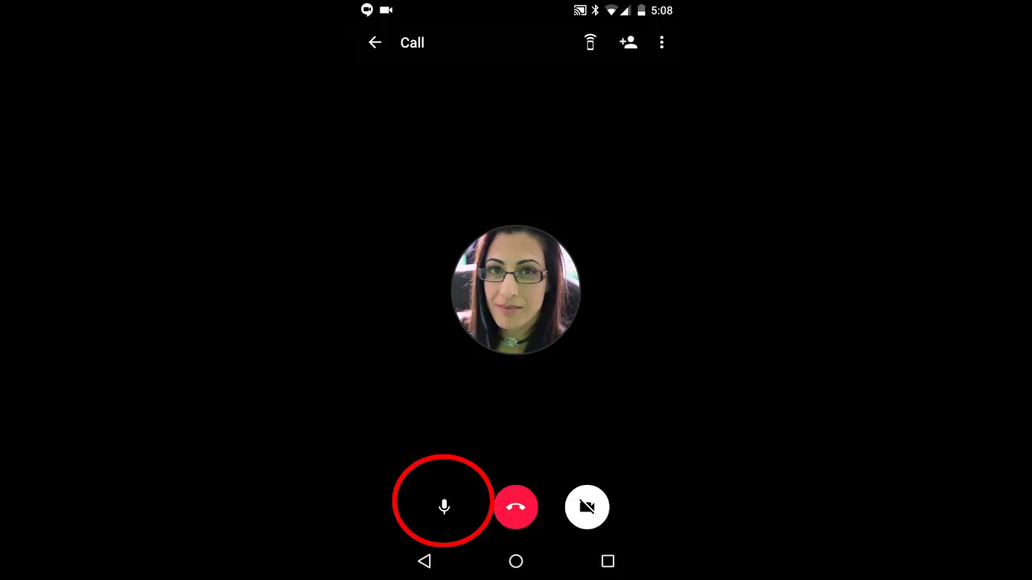
left_click(587, 507)
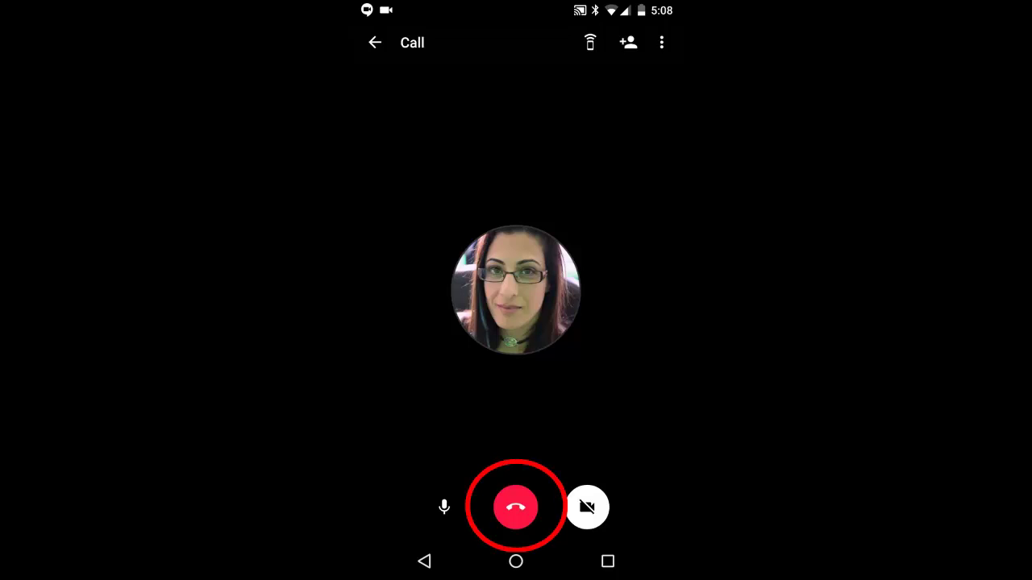
Hang up the Hangouts call to return to the event's details.
left_click(516, 507)
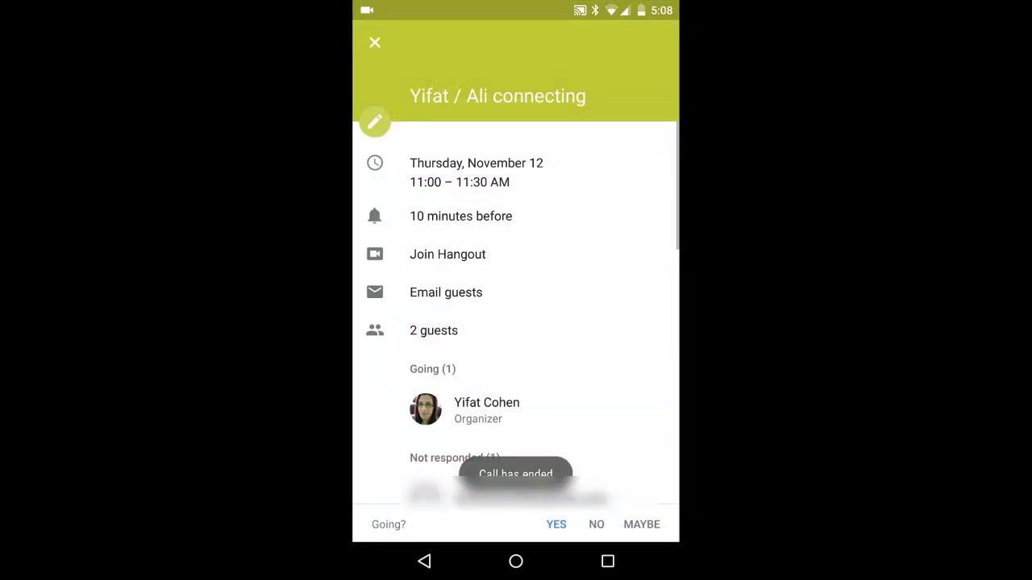